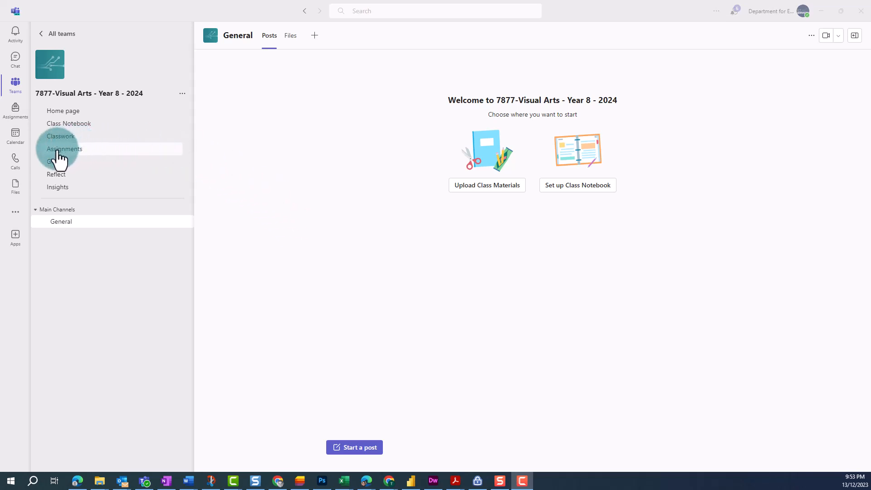
Create a new assignment for the Year 8 Visual Arts class titled "Semi-abstract artwork: Texture"
click(59, 151)
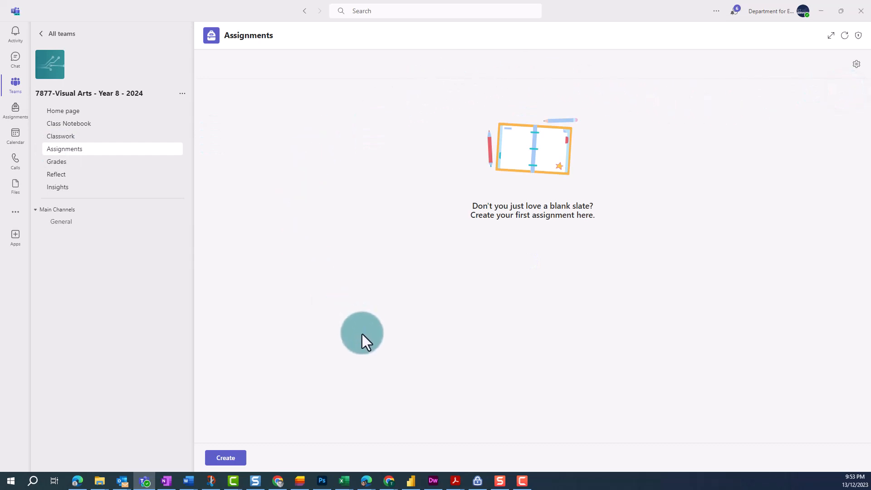
click(234, 459)
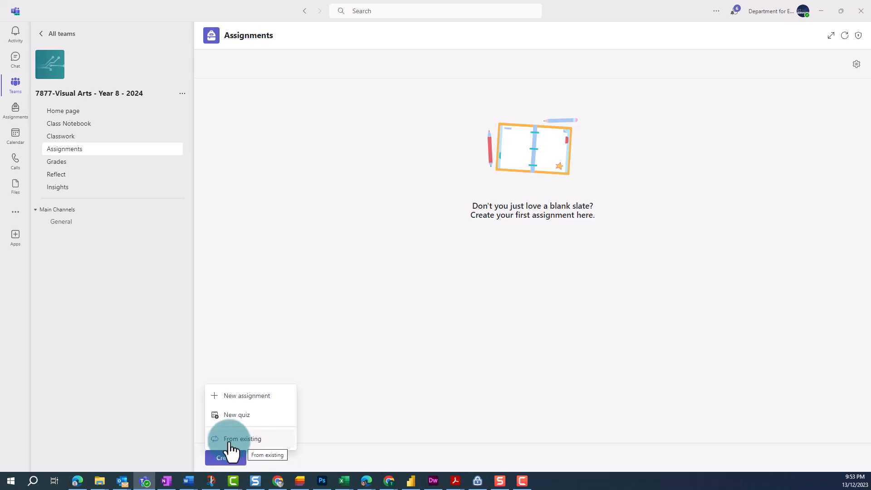
click(247, 396)
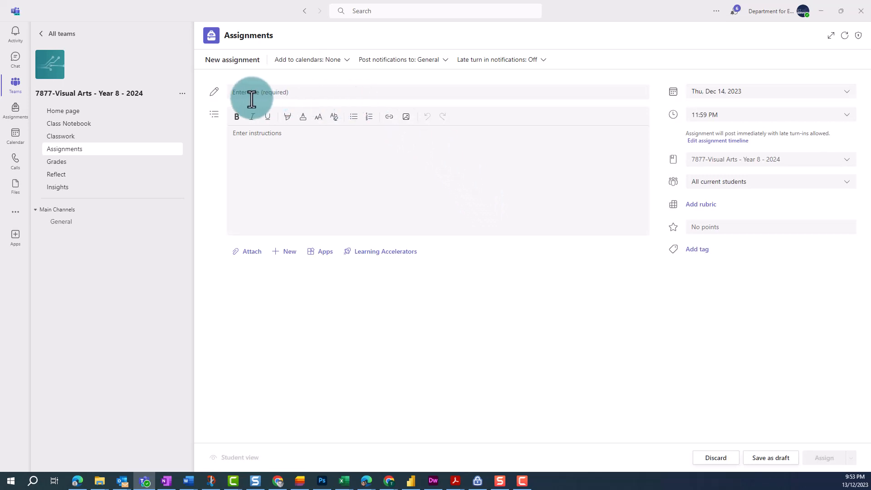
click(236, 95)
text(Semi-abstract artwork: Texture)
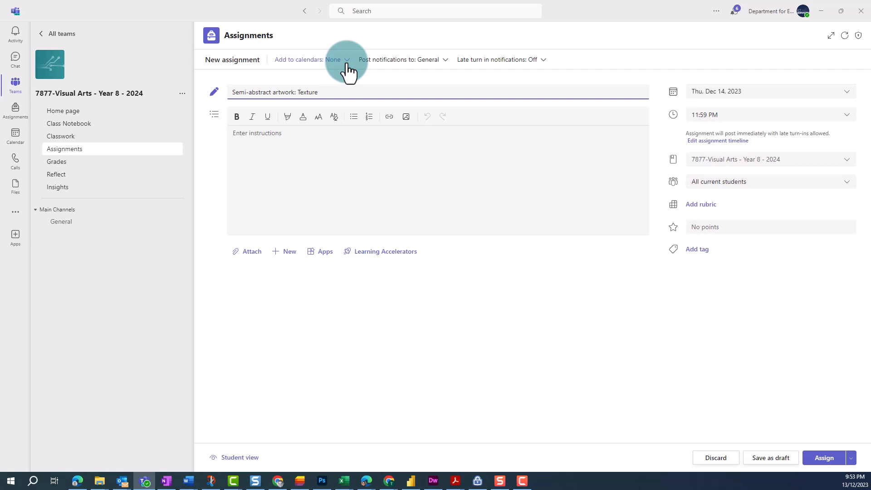
Add the assignment to calendars for Students only and keep its notifications posting to the General channel
click(346, 64)
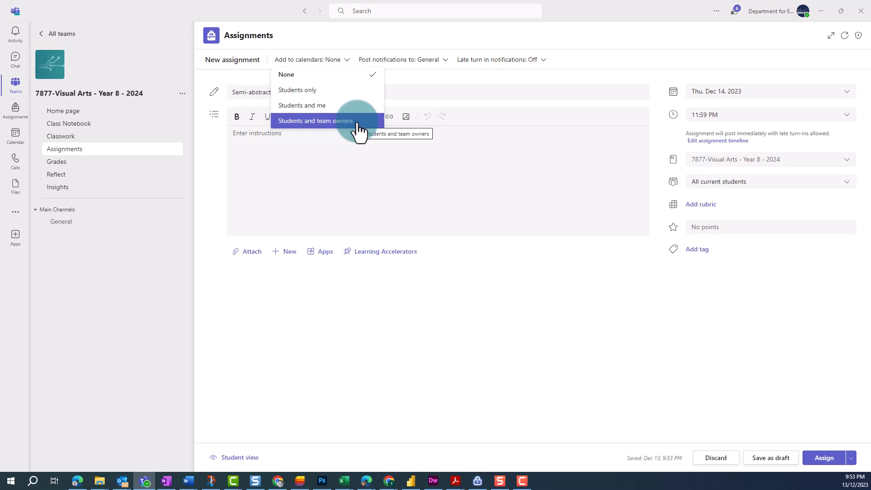
click(350, 91)
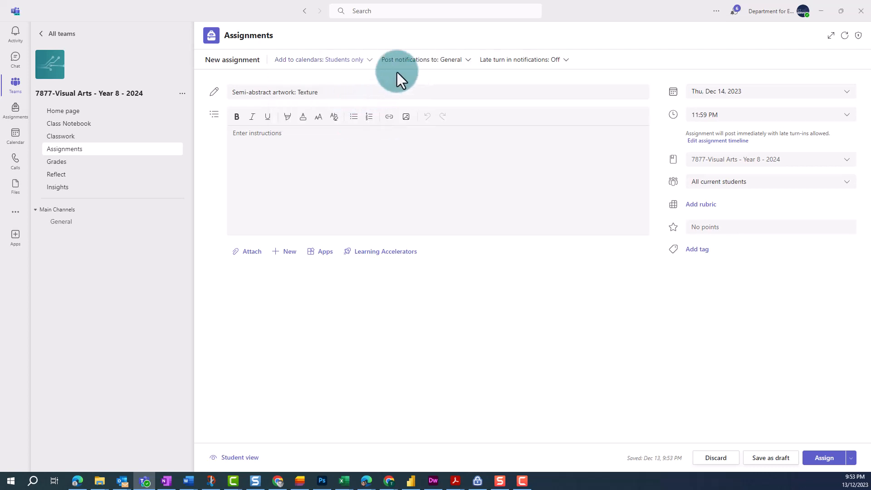
click(467, 60)
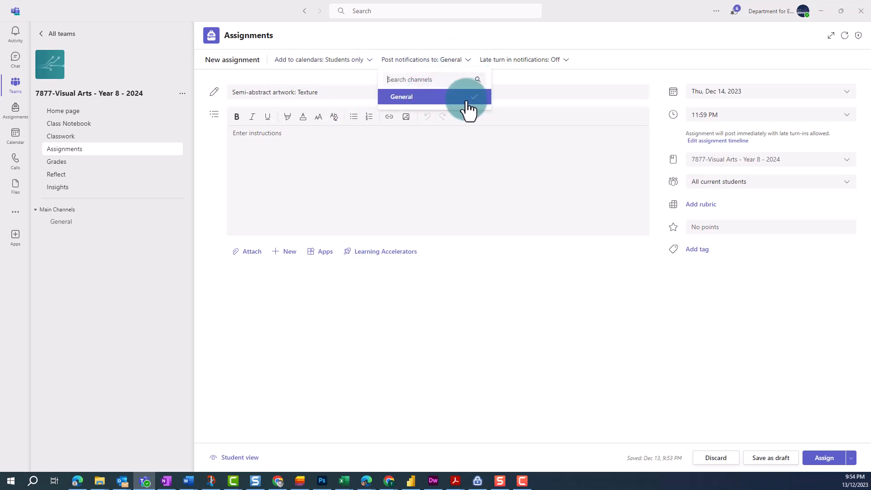
click(525, 176)
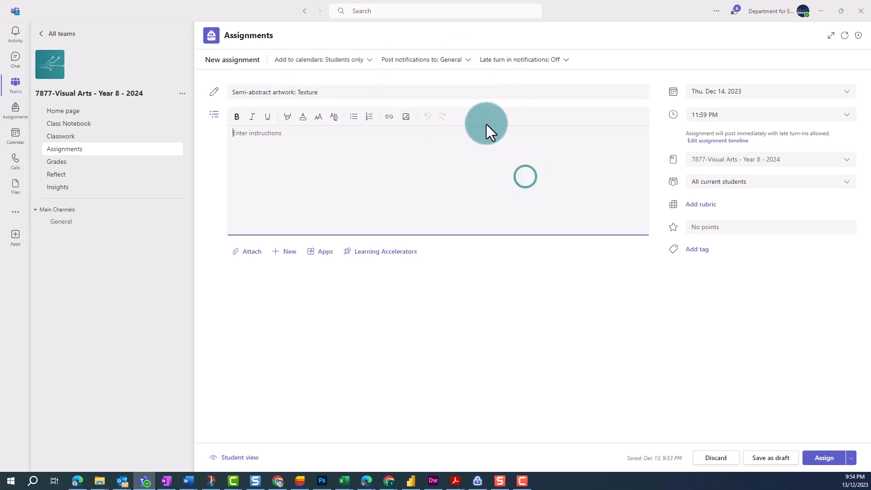
Insert the copied text beginning "You will need to create a semi-abstract artwork" from the clipboard history as the assignment instructions
key(super+v)
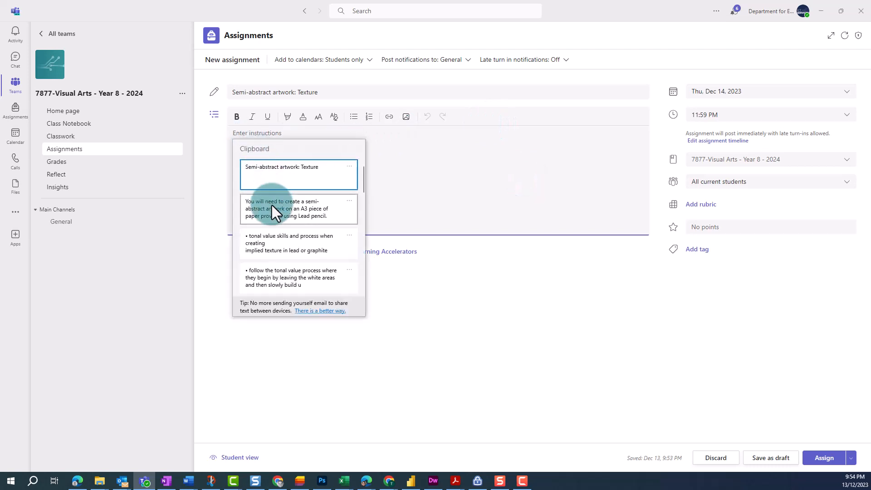
click(271, 205)
key(Up)
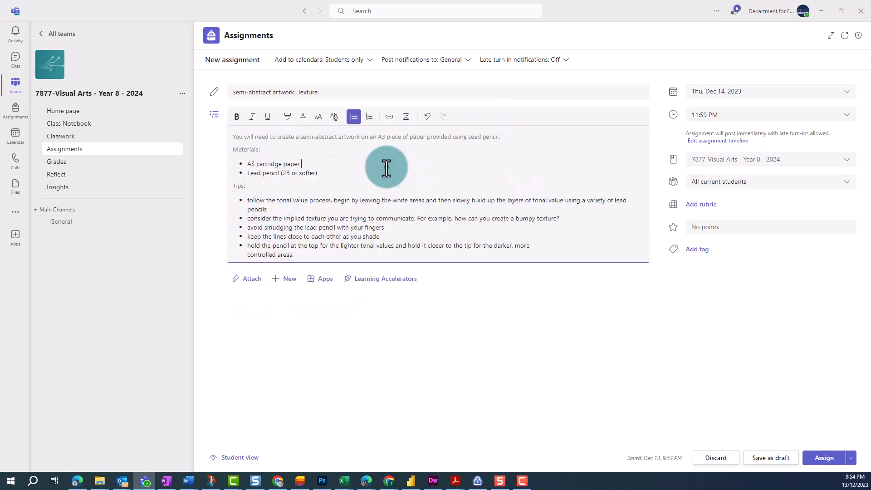
Make the "Materials:" and "Tips:" headings in the instructions bold
double_click(240, 149)
click(237, 116)
shift+click(257, 181)
double_click(238, 186)
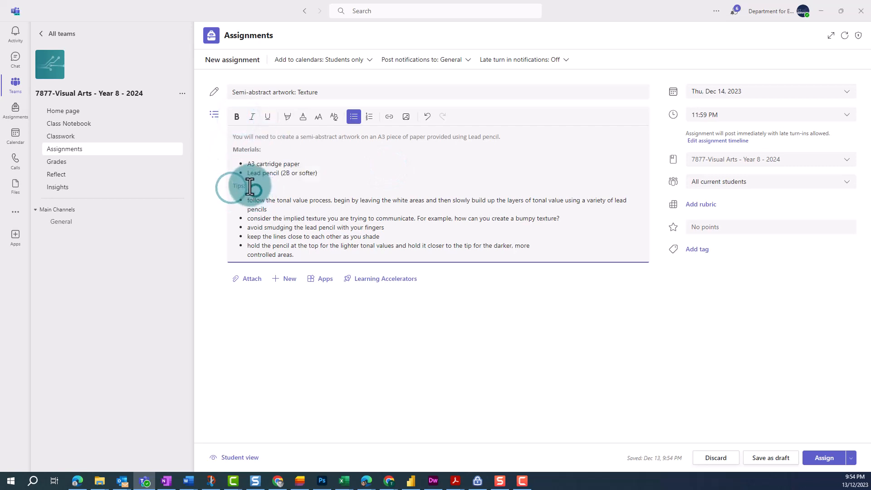
click(236, 117)
click(437, 254)
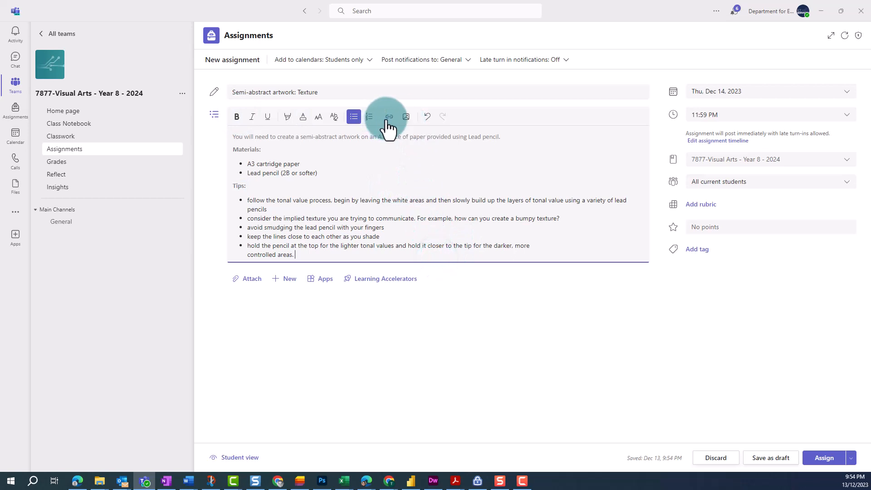
click(359, 174)
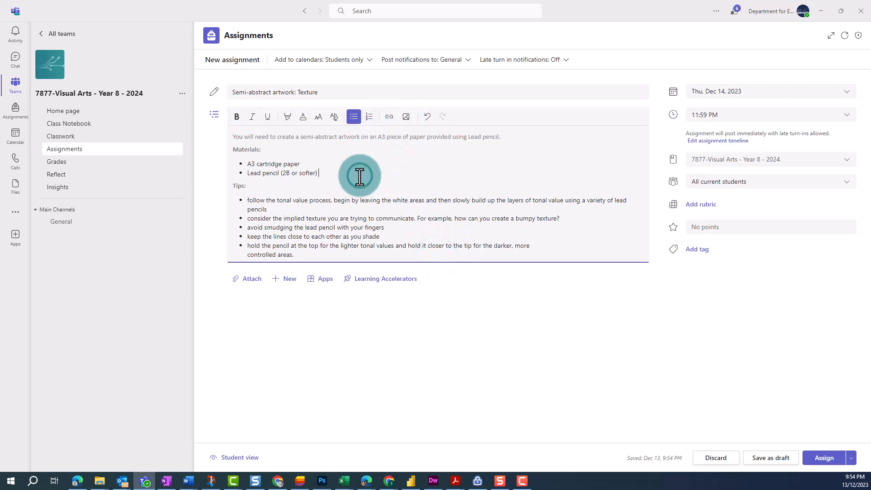
Attach the Word file "Assessment task - texture" from this device's Visual Arts - Year 8 folder to the assignment
click(250, 279)
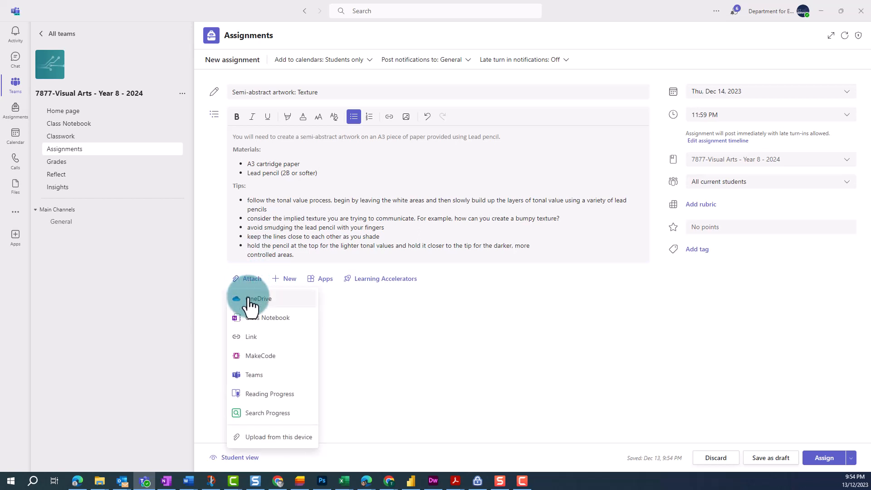
click(255, 376)
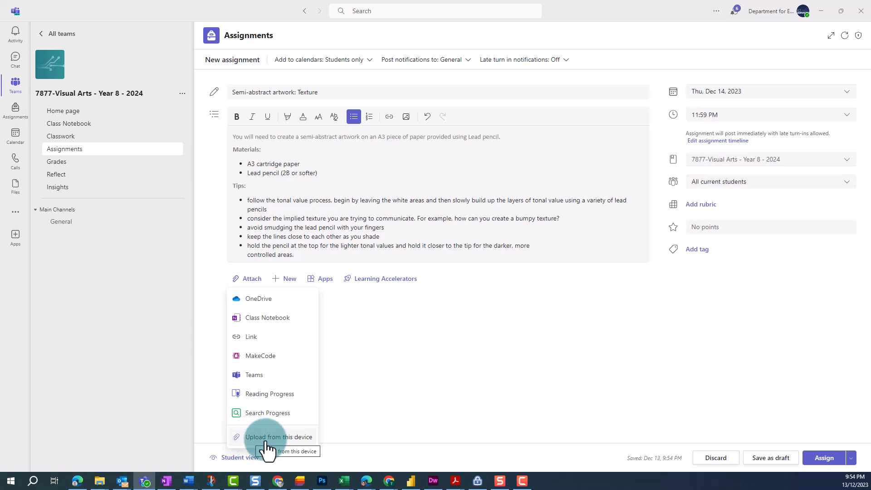
click(109, 249)
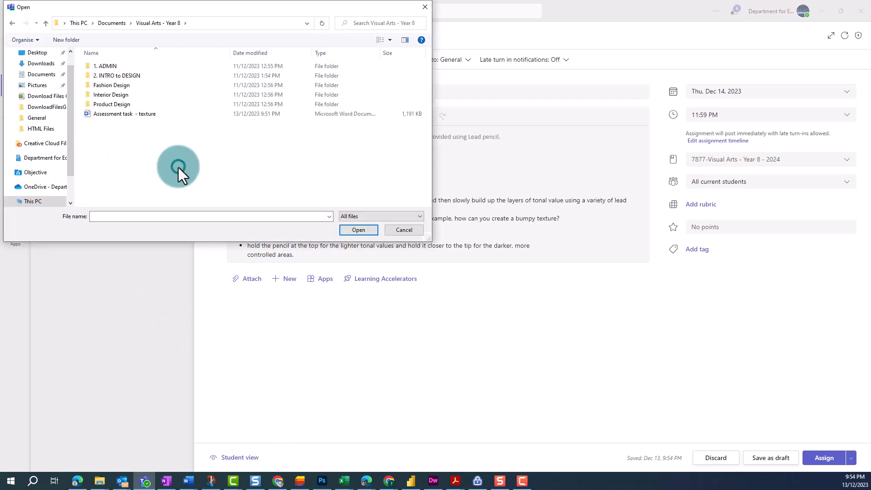
click(109, 116)
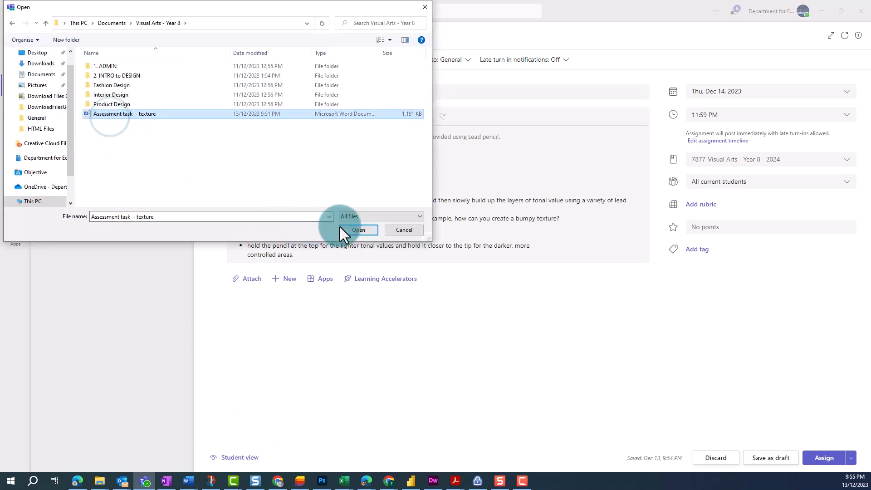
click(350, 233)
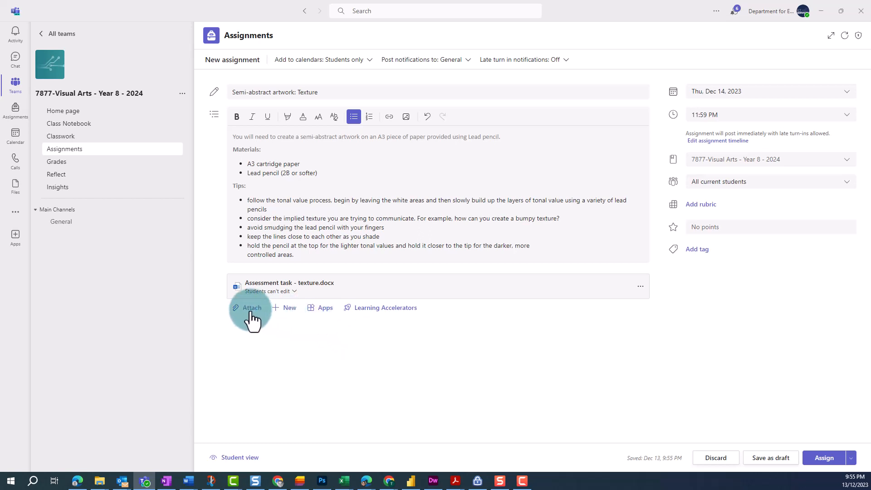
Add a new Word document named "Semi-abstract artwork - Texture - Reflection" and set it so students edit their own copy
click(285, 313)
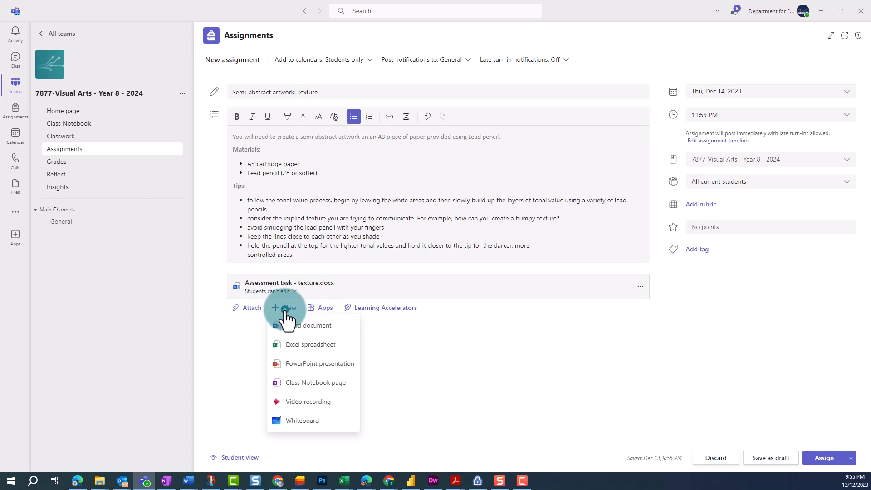
click(291, 329)
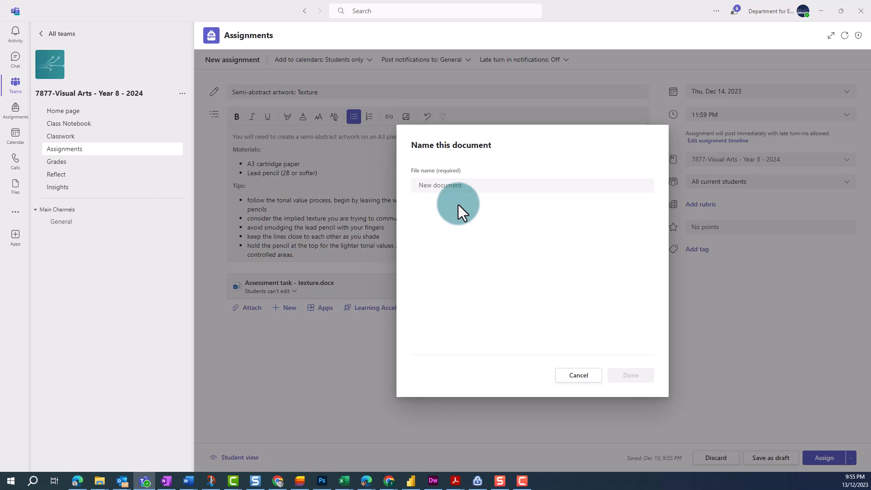
text(Semi-abstract artwork - Texture)
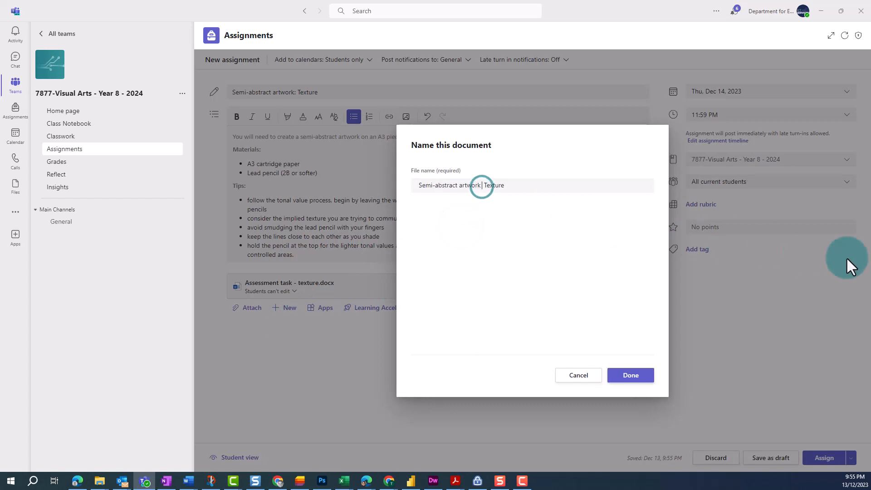
text(- Reflection)
click(648, 378)
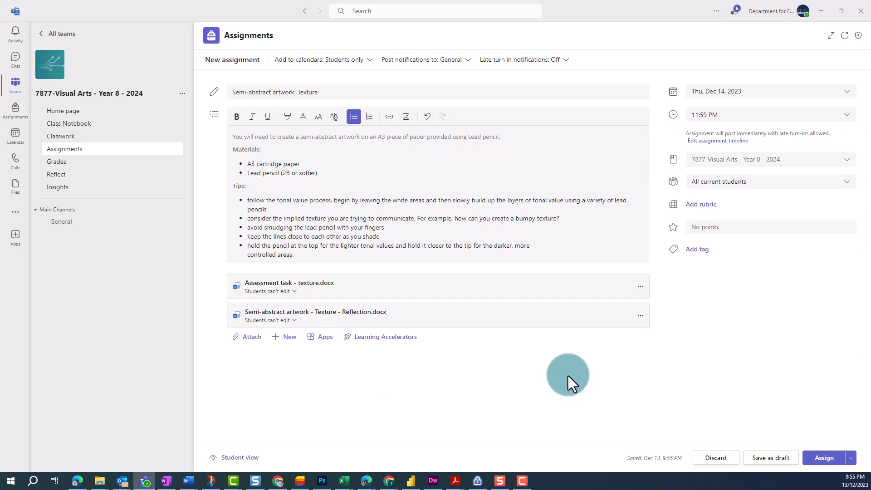
click(295, 321)
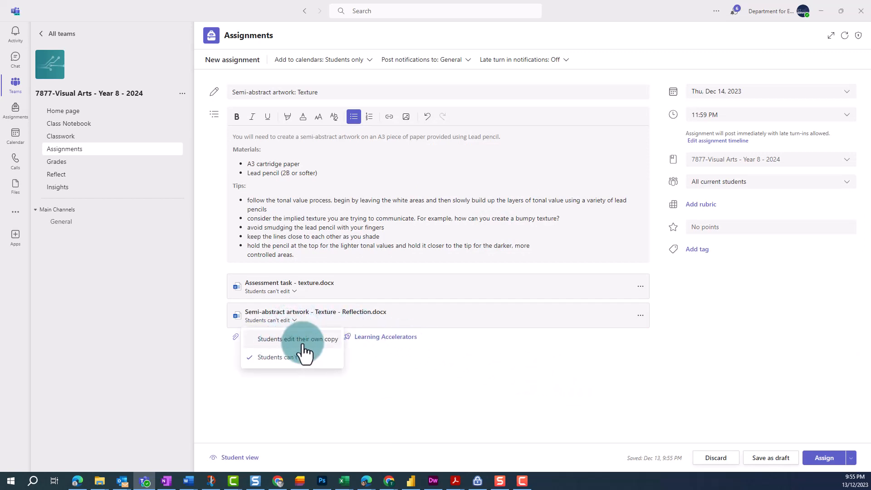
click(289, 340)
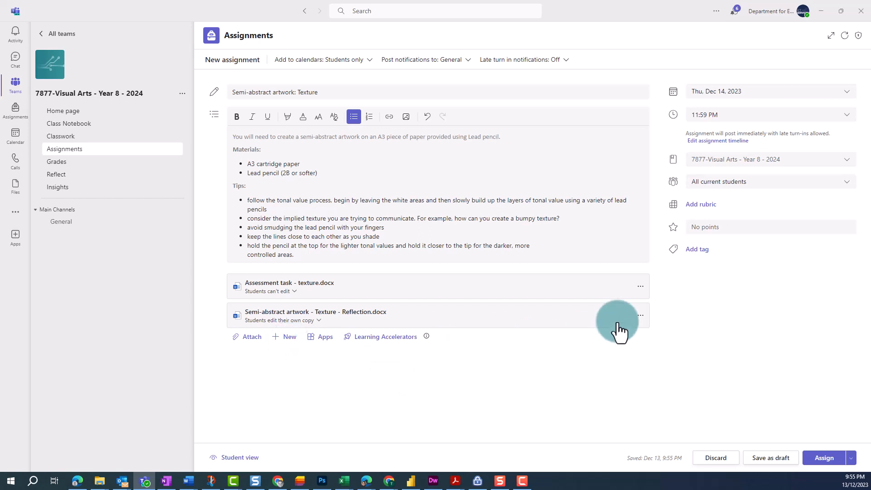
Examine the reflection document's further options and the available attachment sources, new file types and Learning Accelerators
click(640, 315)
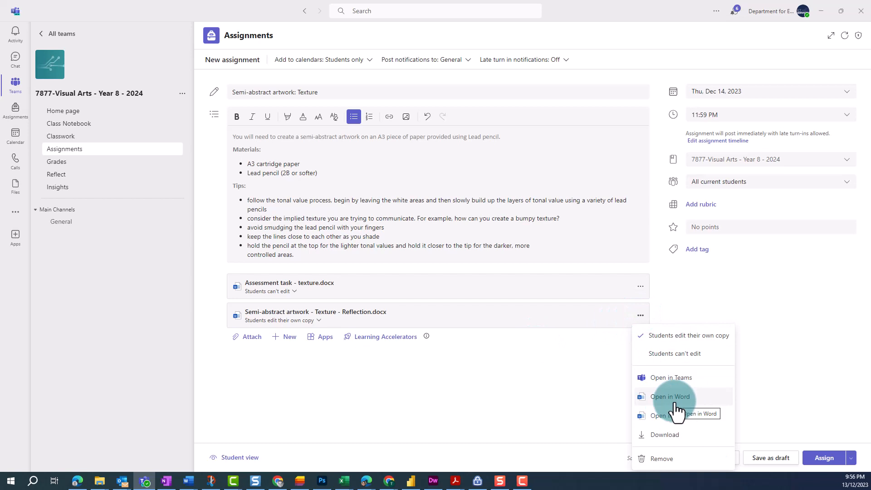
click(658, 462)
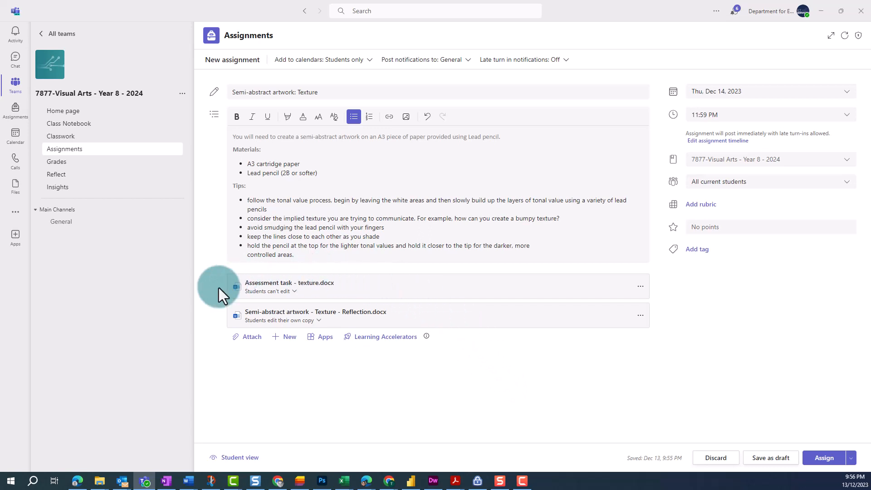
click(259, 341)
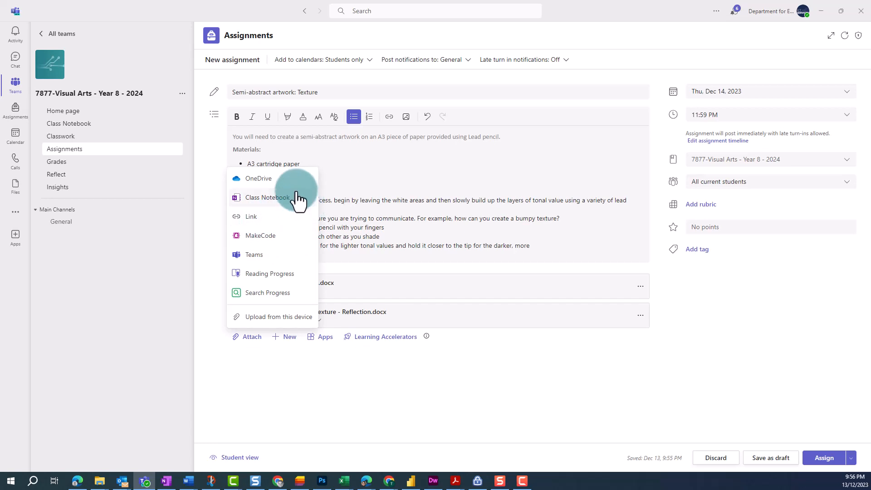
click(304, 382)
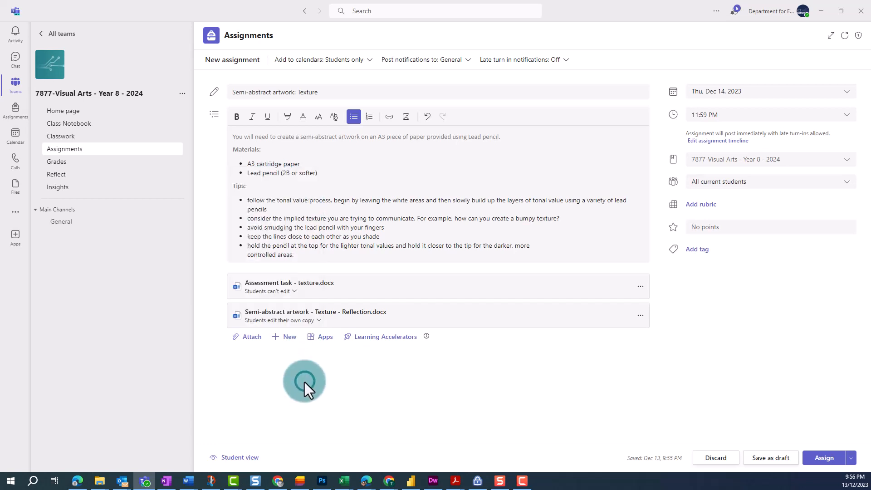
click(292, 347)
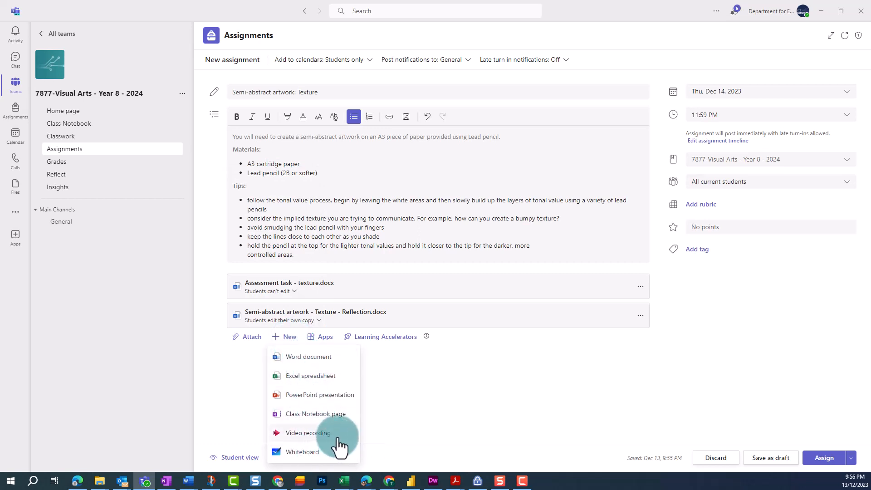
click(399, 410)
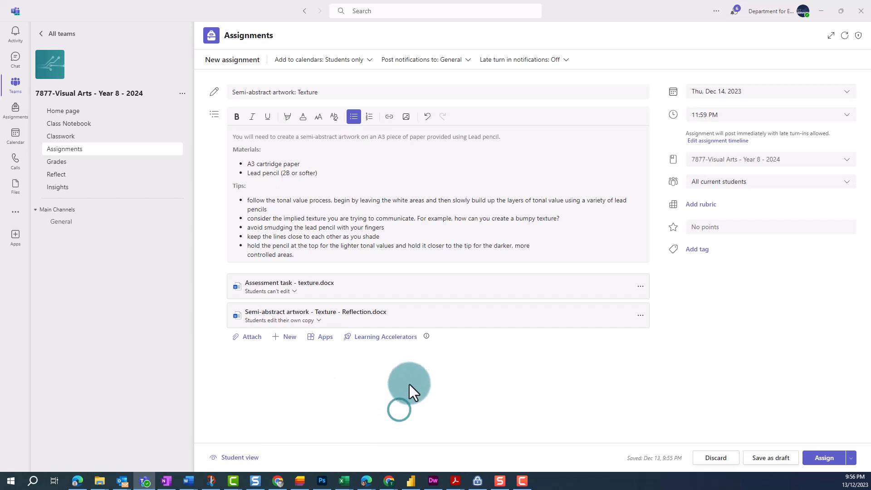
click(384, 342)
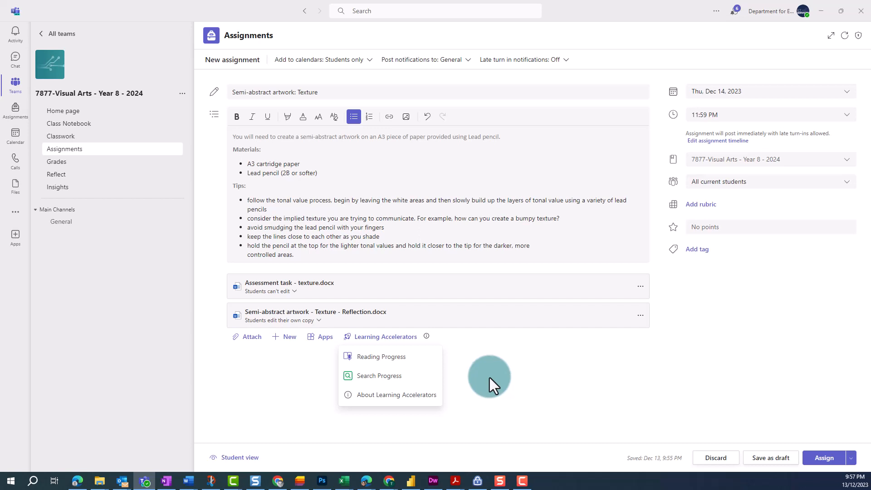
click(489, 377)
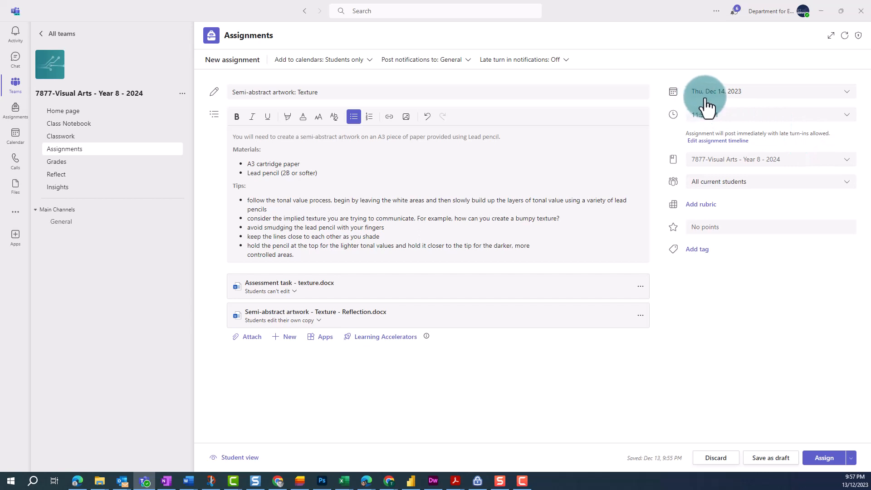
Set the assignment's due date to Friday, March 1, 2024 and its due time to 3:30 PM
click(847, 92)
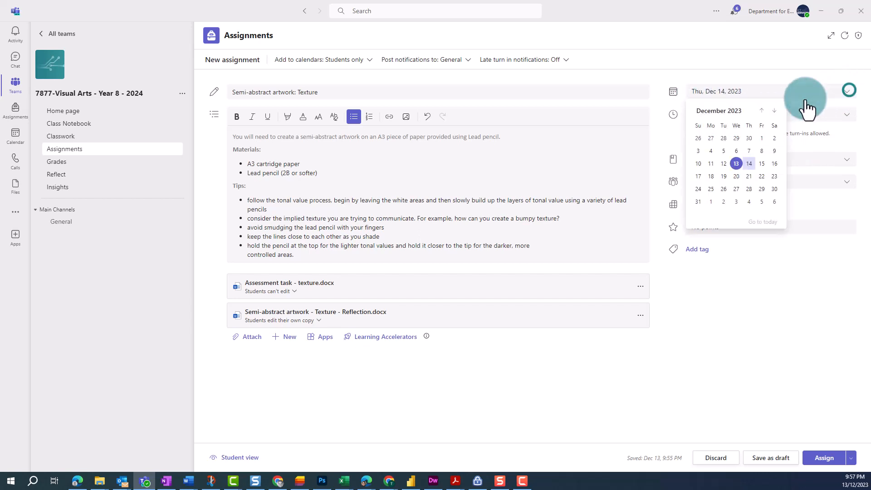
click(774, 110)
click(774, 110)
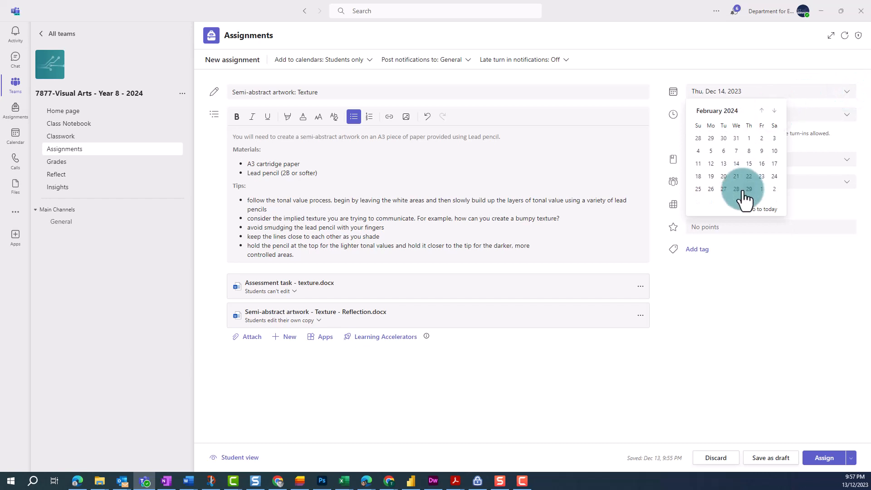
click(762, 189)
click(846, 115)
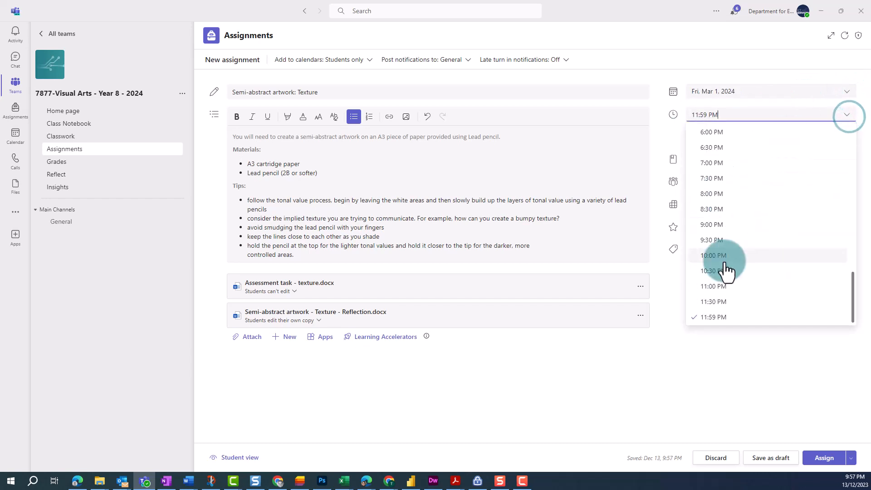
scroll(726, 270, up, 5)
click(723, 242)
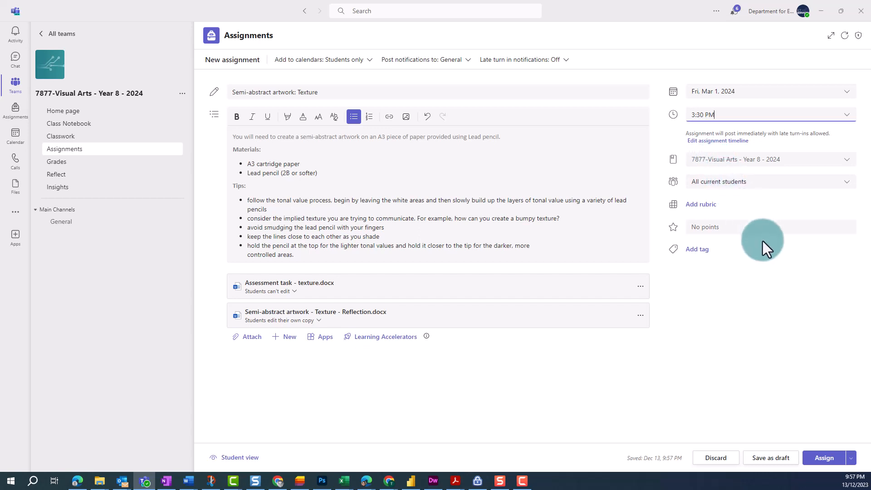
Edit the assignment timeline to post on Sunday, January 28, 2024, with the close date left off
click(721, 141)
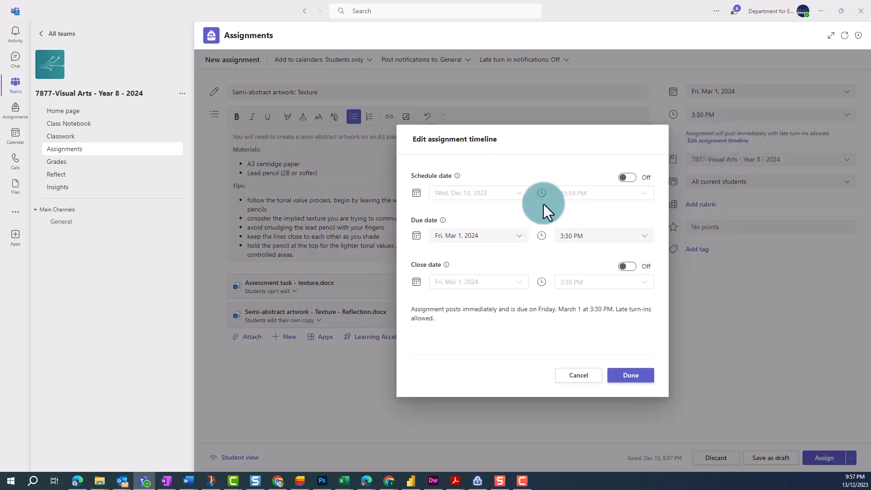
click(628, 178)
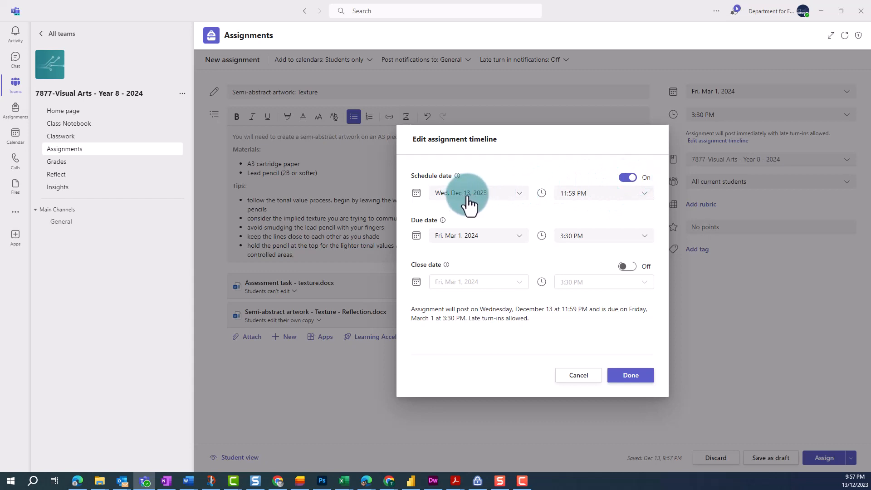
click(503, 199)
click(517, 212)
click(518, 213)
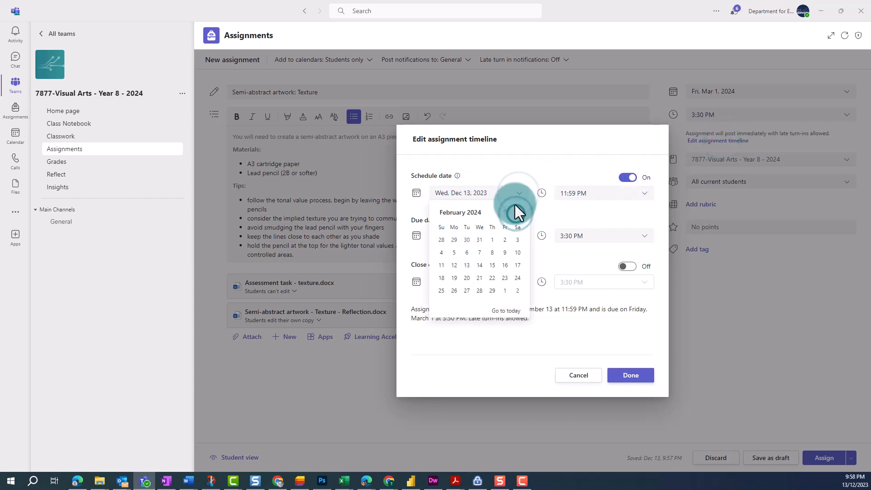
click(505, 212)
click(441, 289)
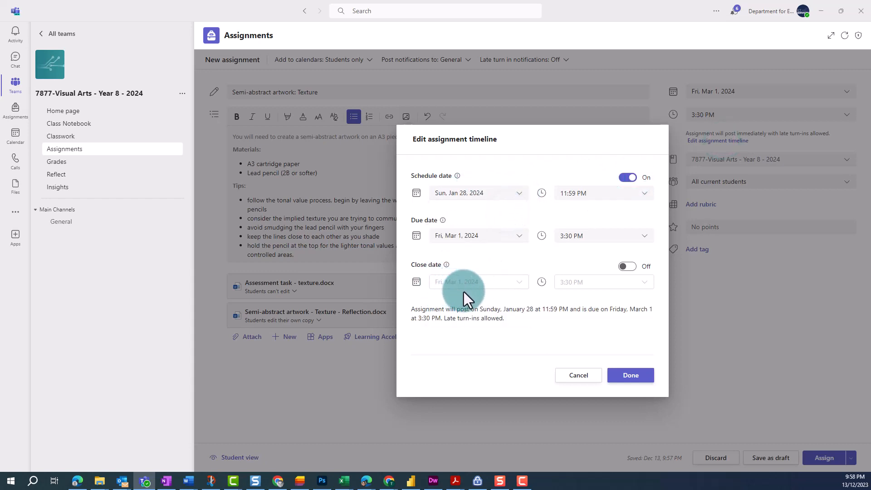
click(627, 268)
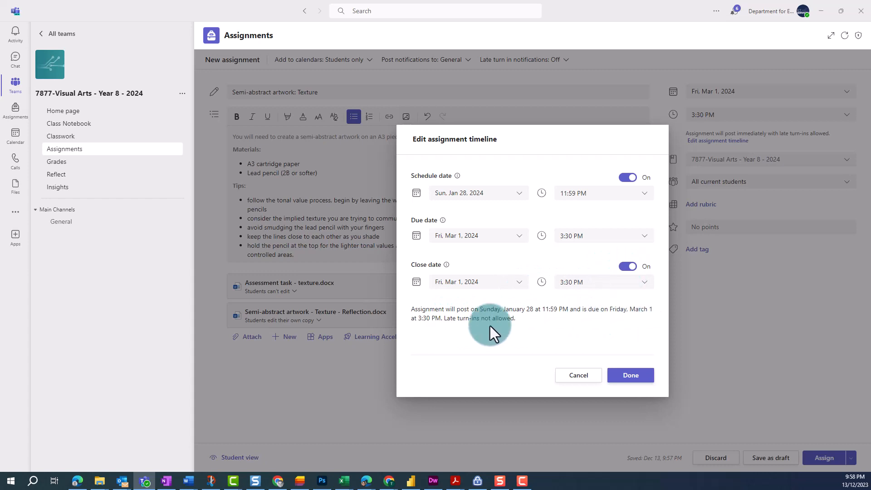
click(627, 267)
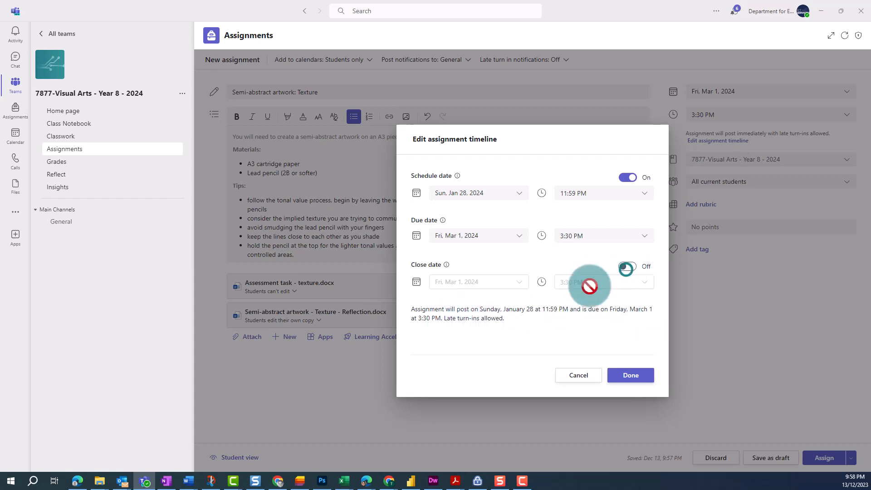
click(629, 378)
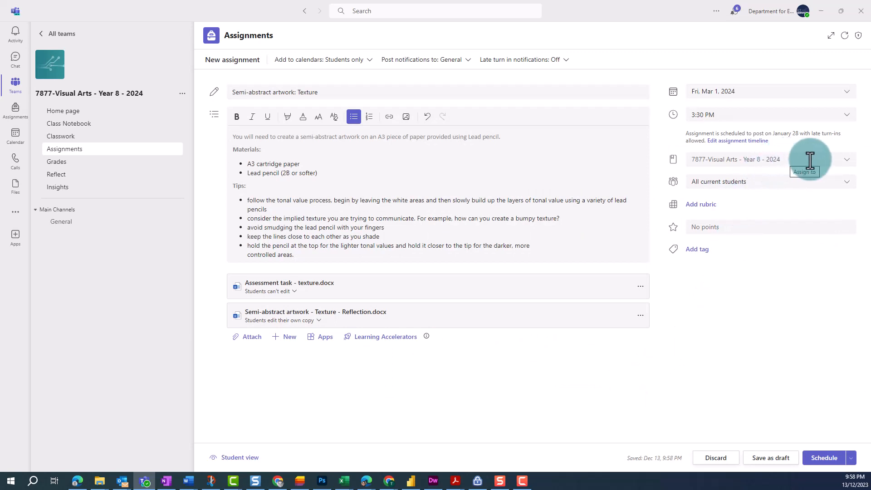
Keep the assignment in the Year 8 Visual Arts class only and assign it to all current and future students
click(846, 160)
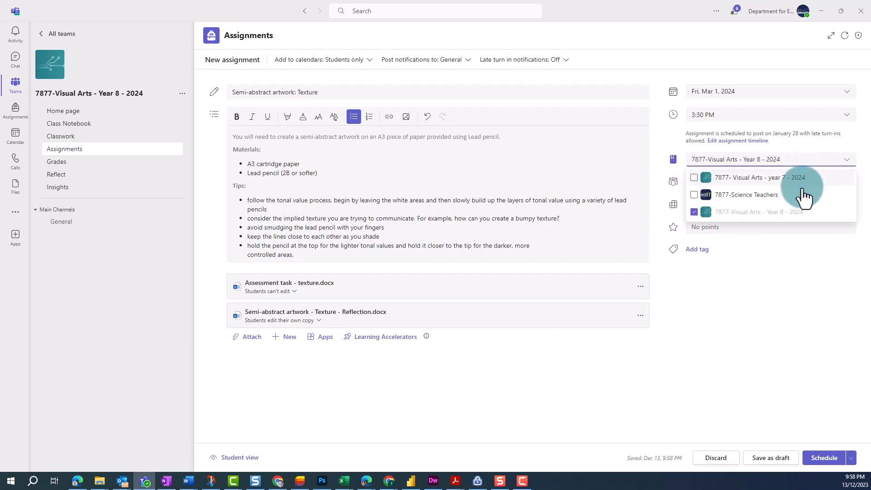
click(698, 198)
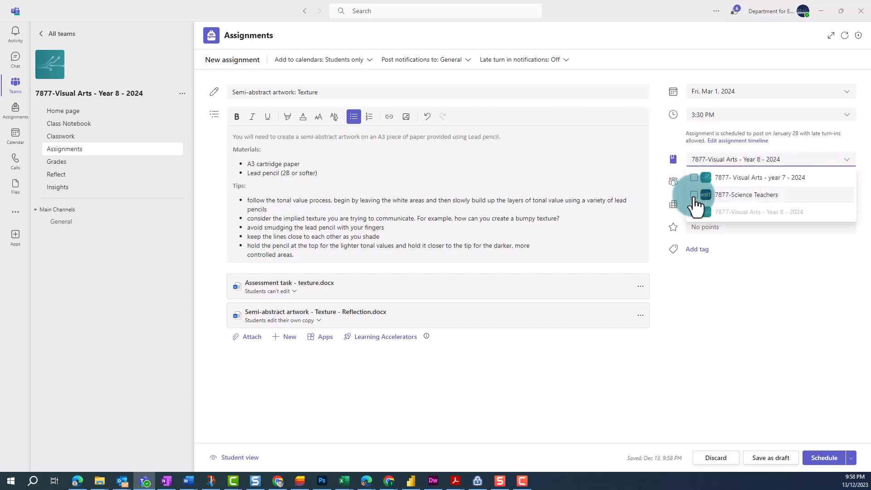
click(712, 296)
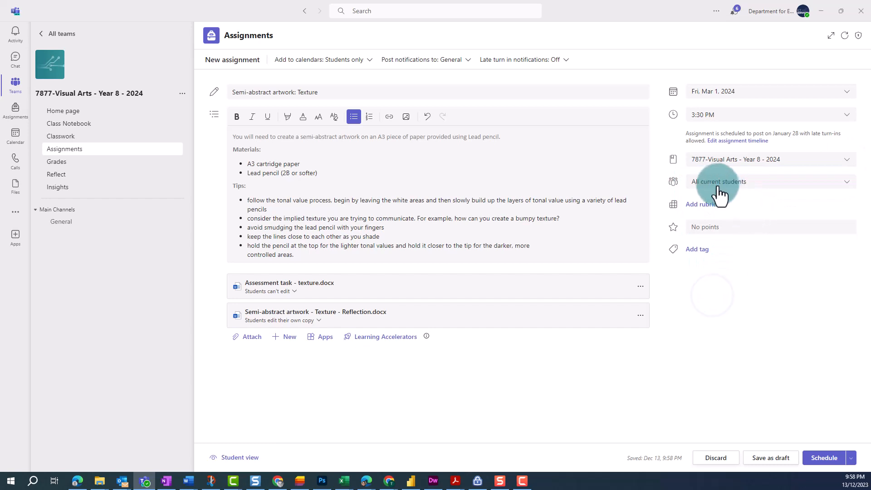
click(845, 186)
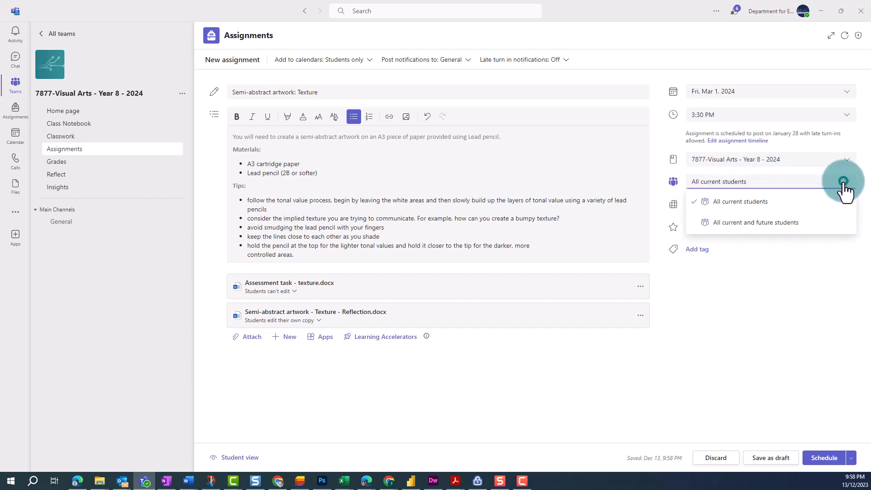
click(767, 224)
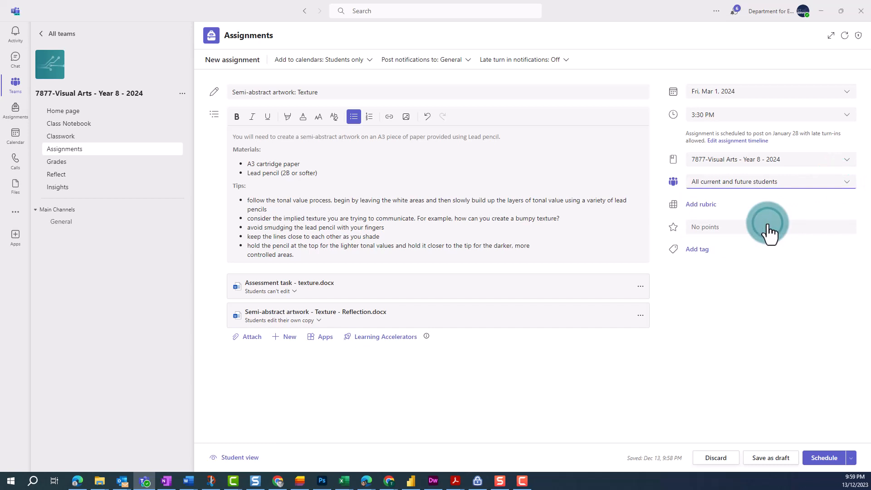
click(701, 205)
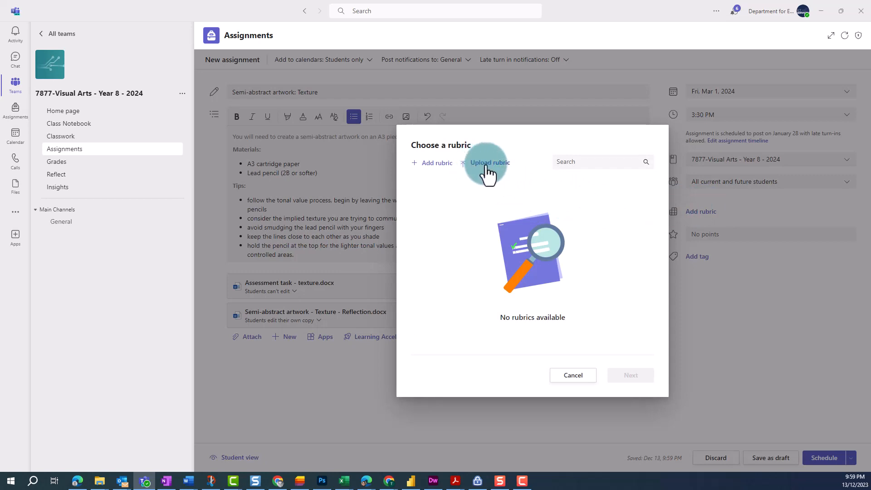
click(437, 166)
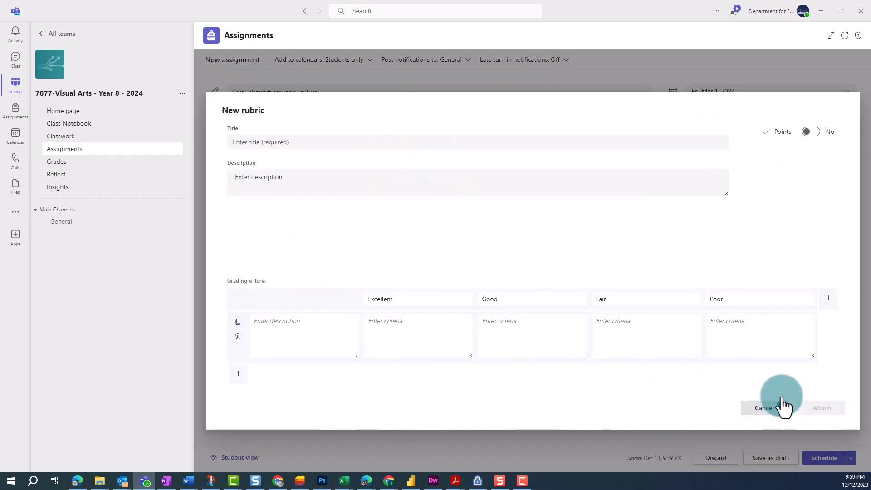
click(764, 408)
Set the assignment's points to 100 and add the tag "design"
click(704, 226)
text(100)
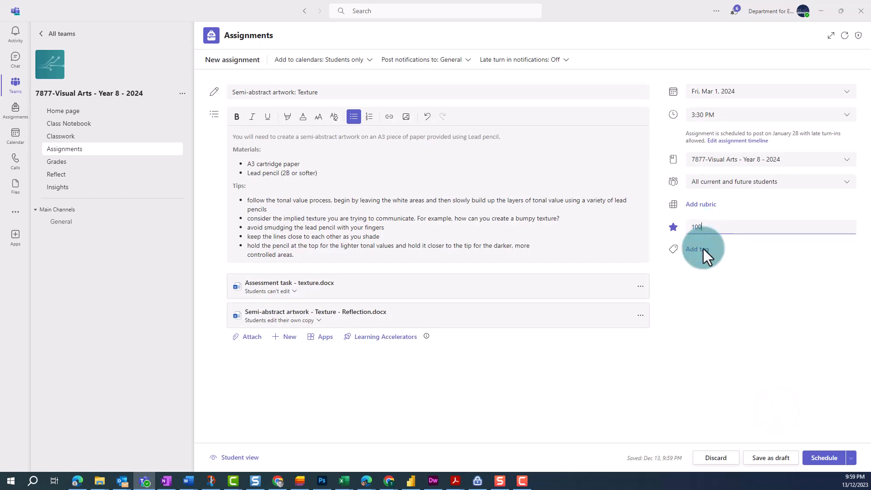
click(701, 249)
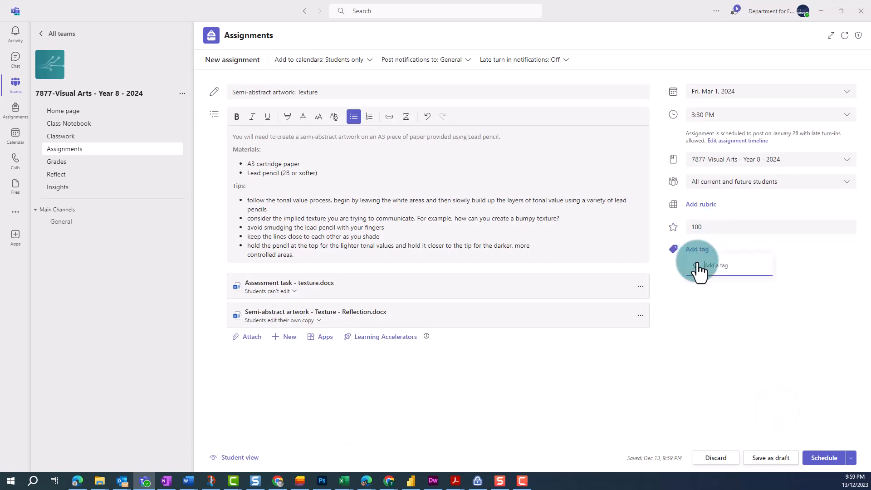
click(696, 266)
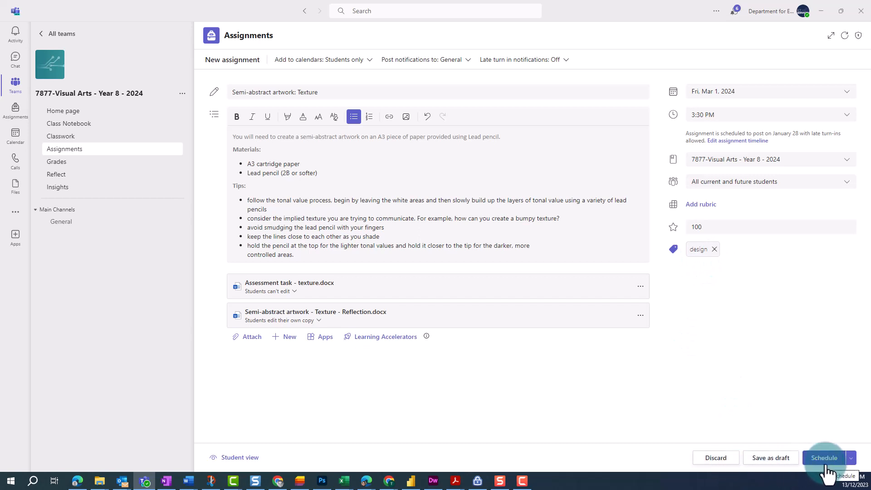
Schedule the finished assignment to be posted at the specified date
click(852, 458)
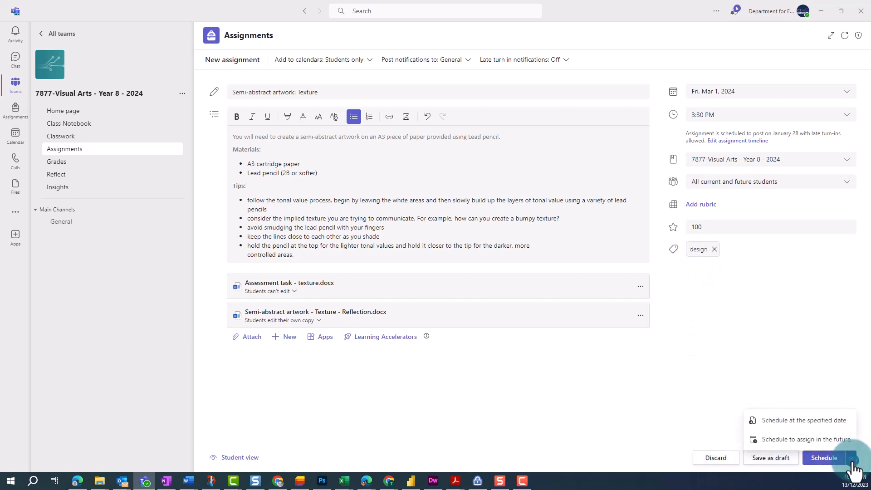
click(792, 420)
click(817, 458)
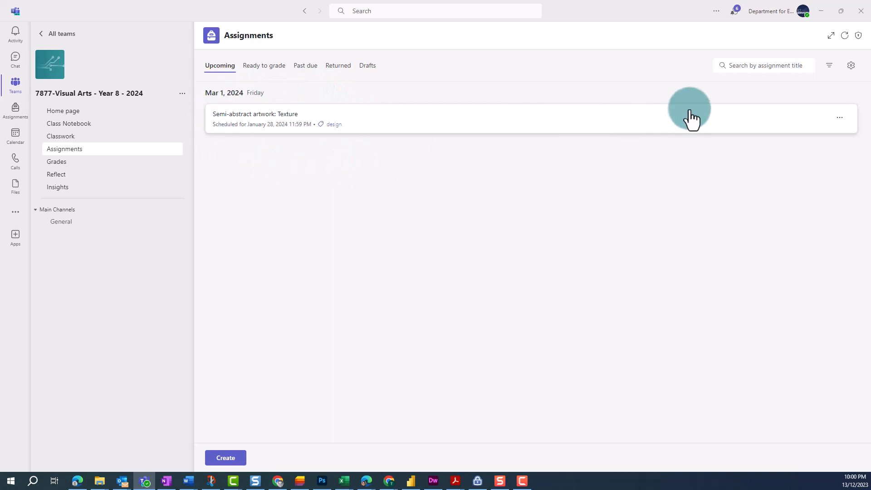
Reopen the scheduled assignment for editing, check the options for opening the reflection document, and update the assignment
click(839, 119)
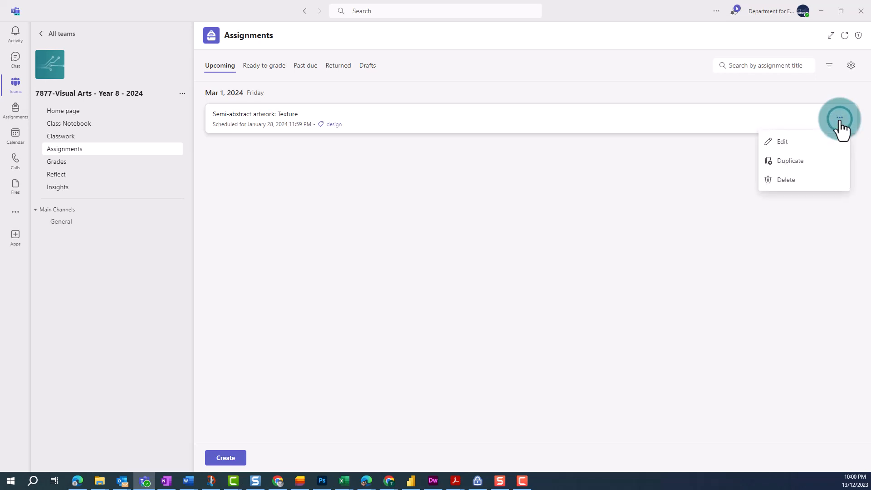
click(794, 142)
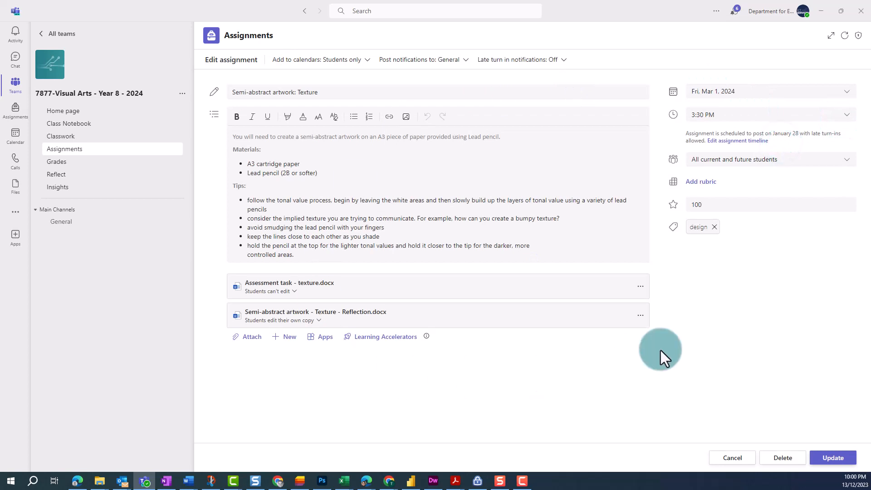
click(642, 317)
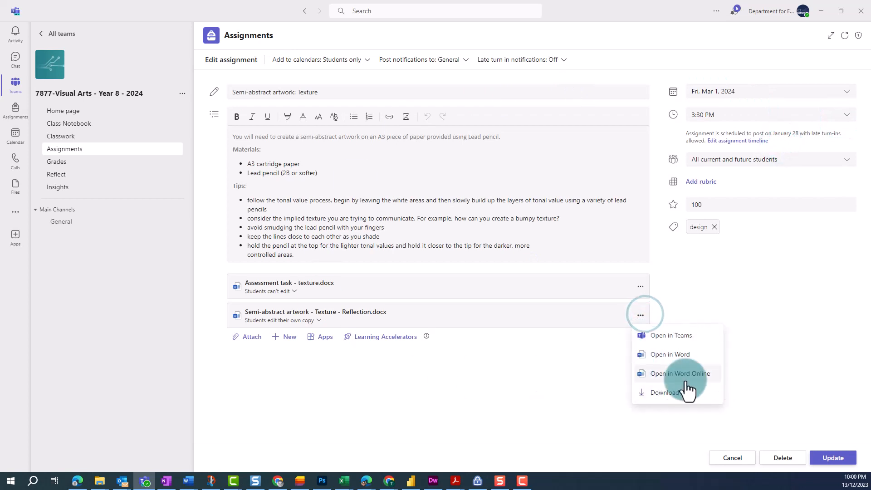
click(579, 382)
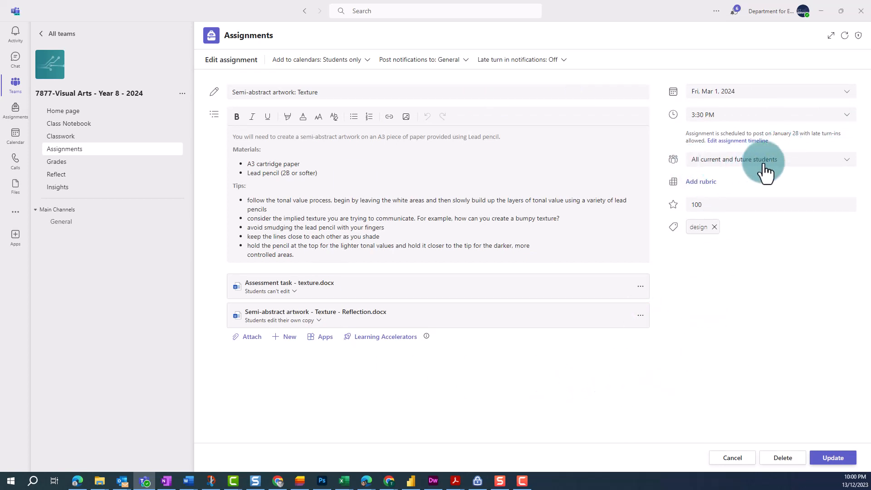
click(825, 459)
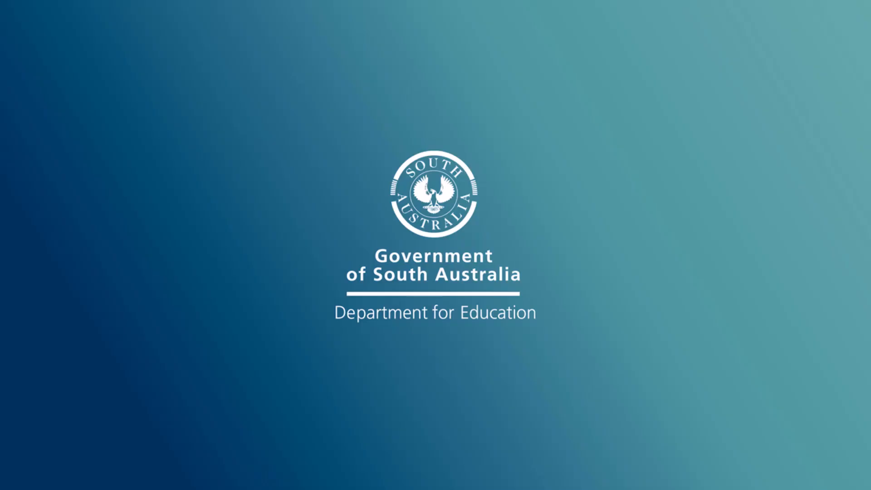